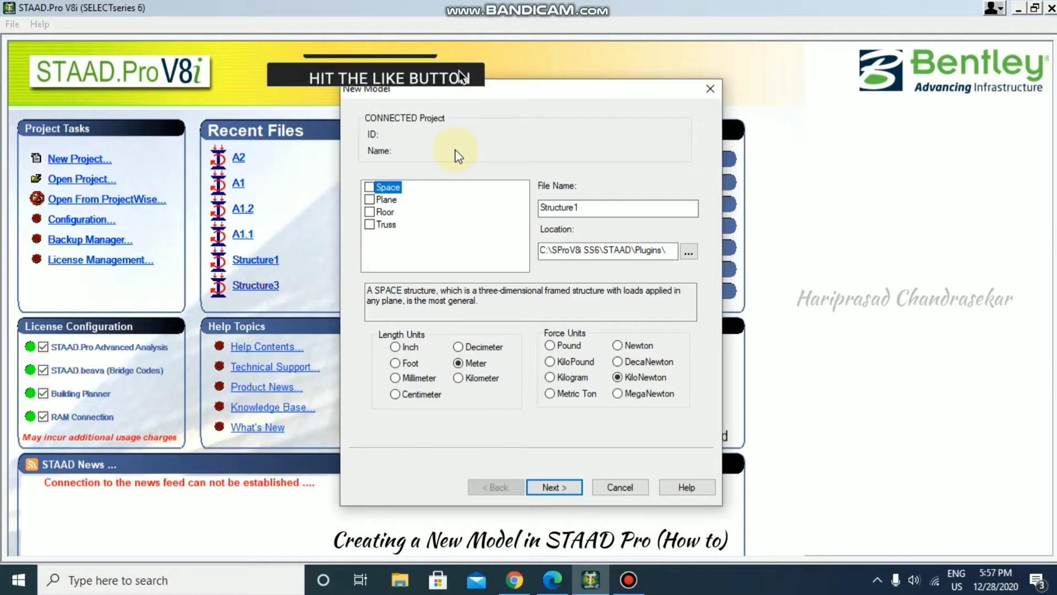
Compare the descriptions of the Plane, Floor and Truss structure types, and choose Space for the new model
{"action": "left_click", "coordinate": [371, 202]}
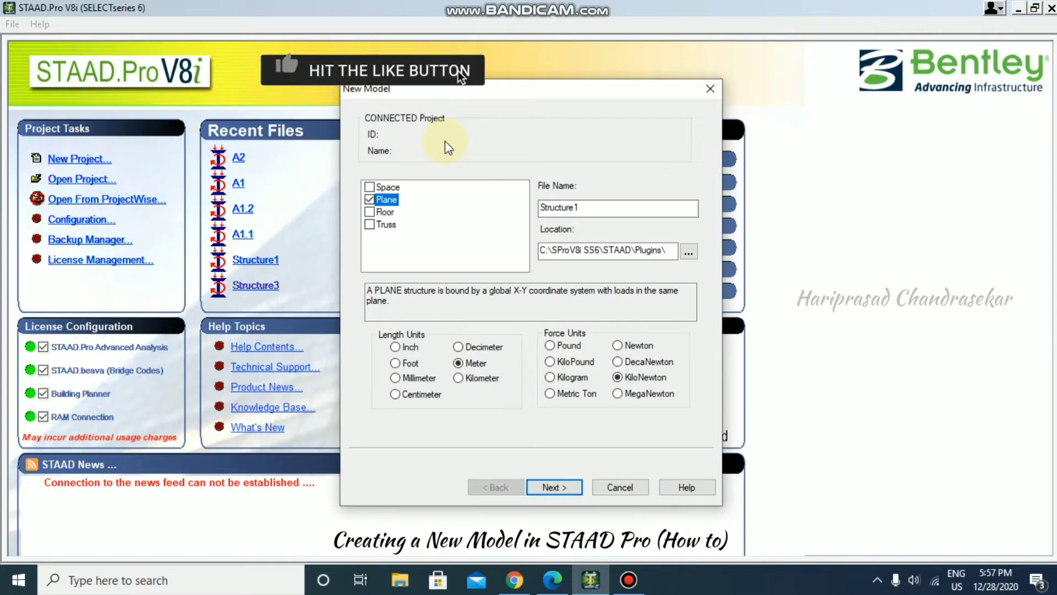
{"action": "left_click", "coordinate": [377, 212]}
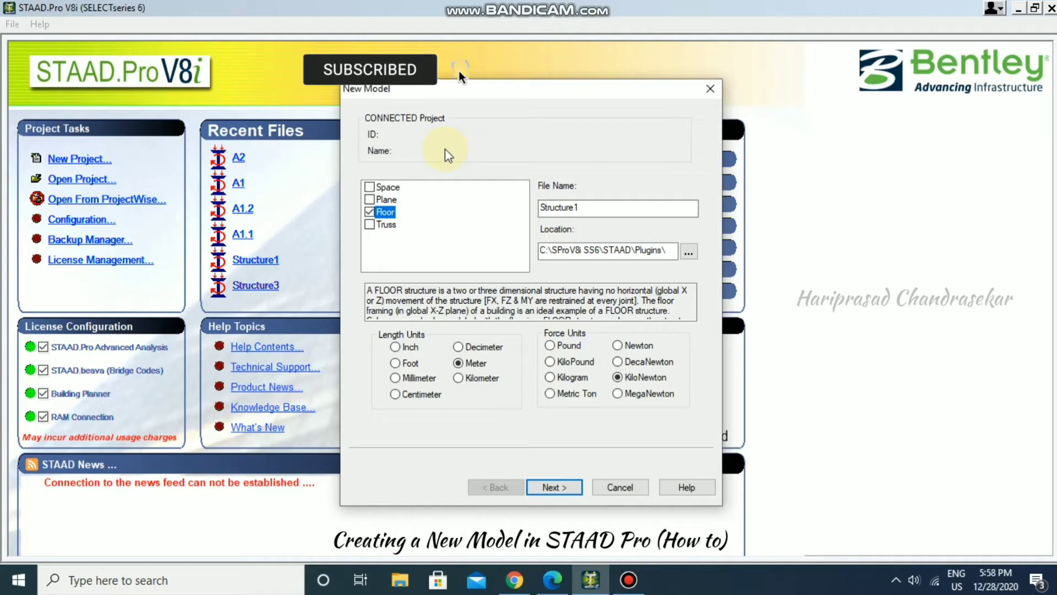
{"action": "left_click", "coordinate": [369, 226]}
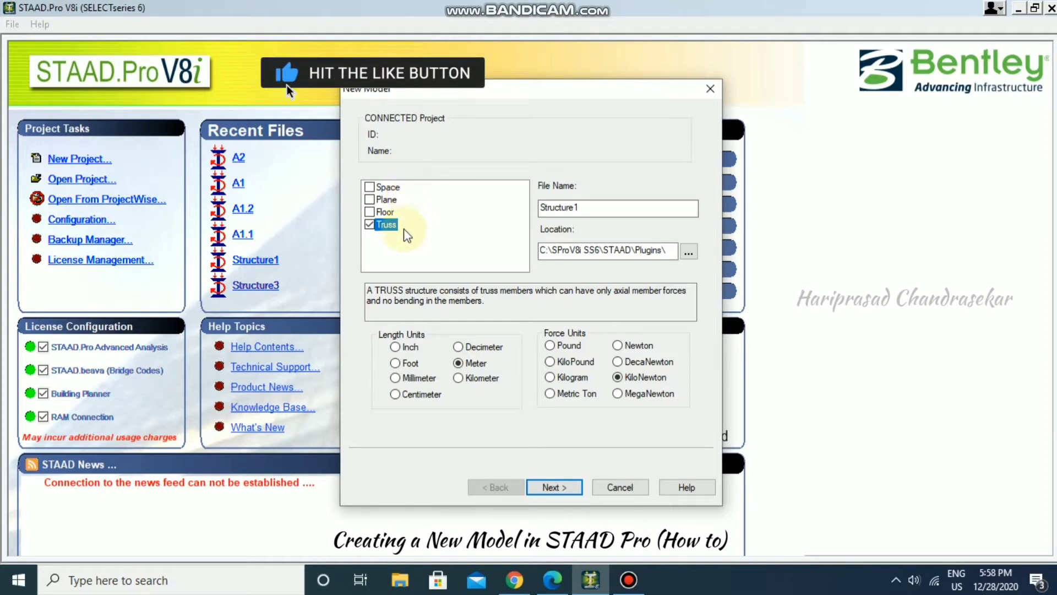
{"action": "left_click", "coordinate": [374, 190]}
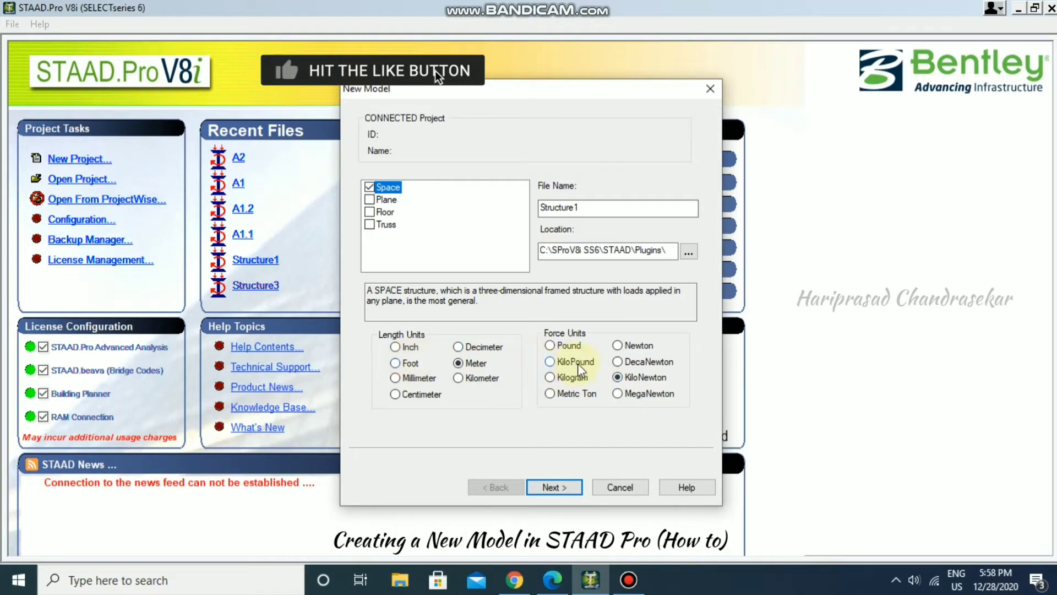
Name the new model file A2.1, keep the Plugins folder as its location, and proceed to the starting options
{"action": "left_click", "coordinate": [597, 208]}
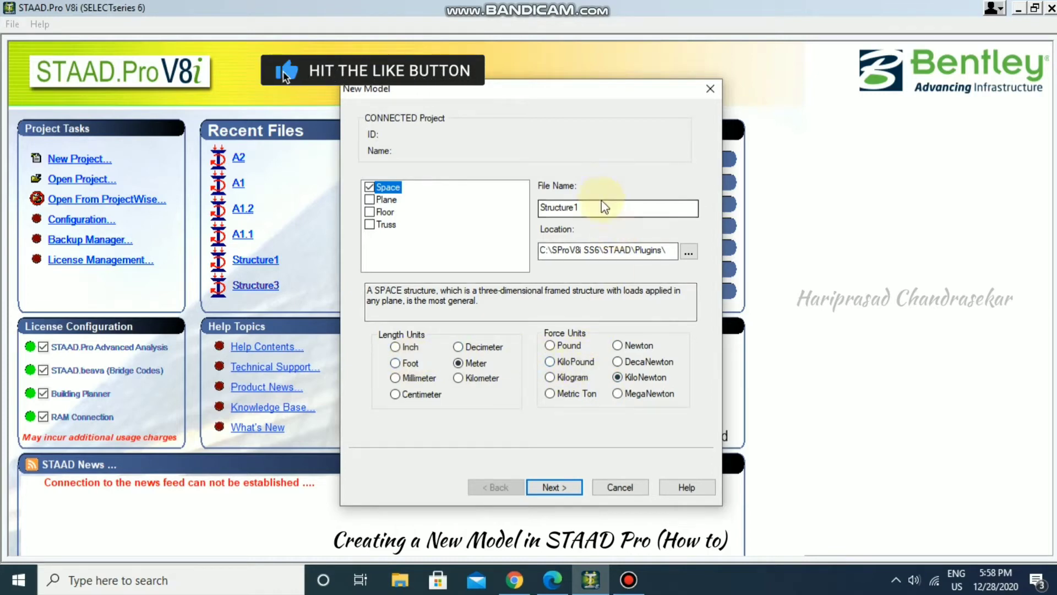
{"action": "left_click_drag", "start_coordinate": [583, 209], "coordinate": [537, 214]}
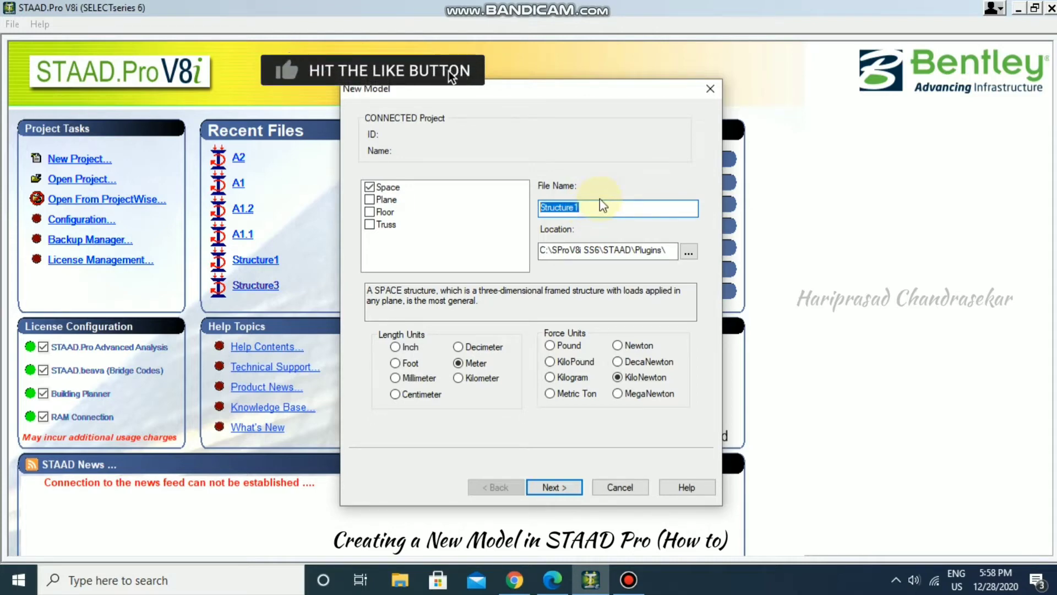
{"action": "type", "text": "A"}
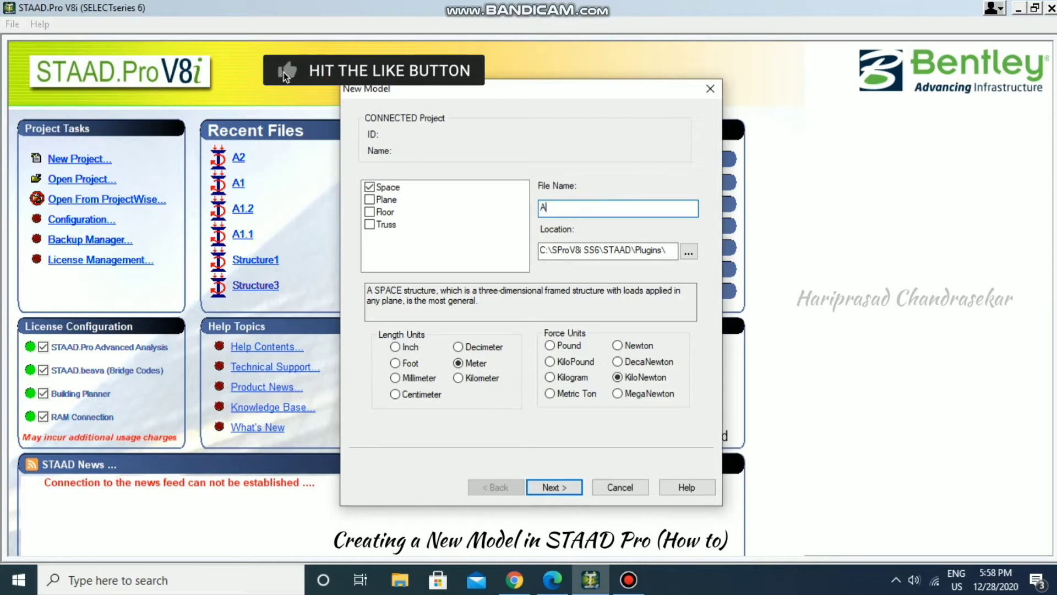
{"action": "type", "text": "."}
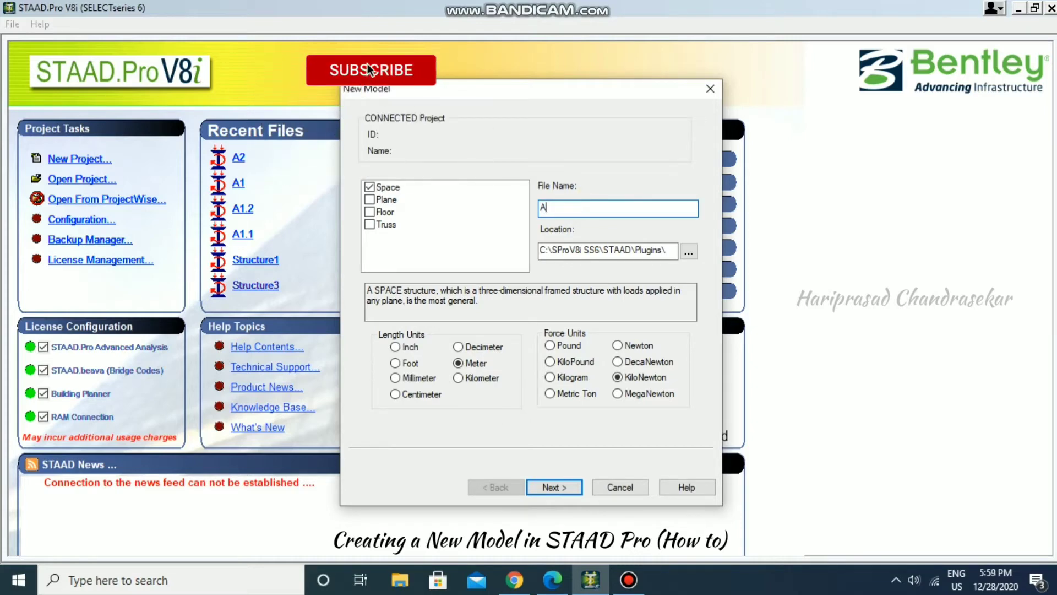
{"action": "type", "text": "2.1"}
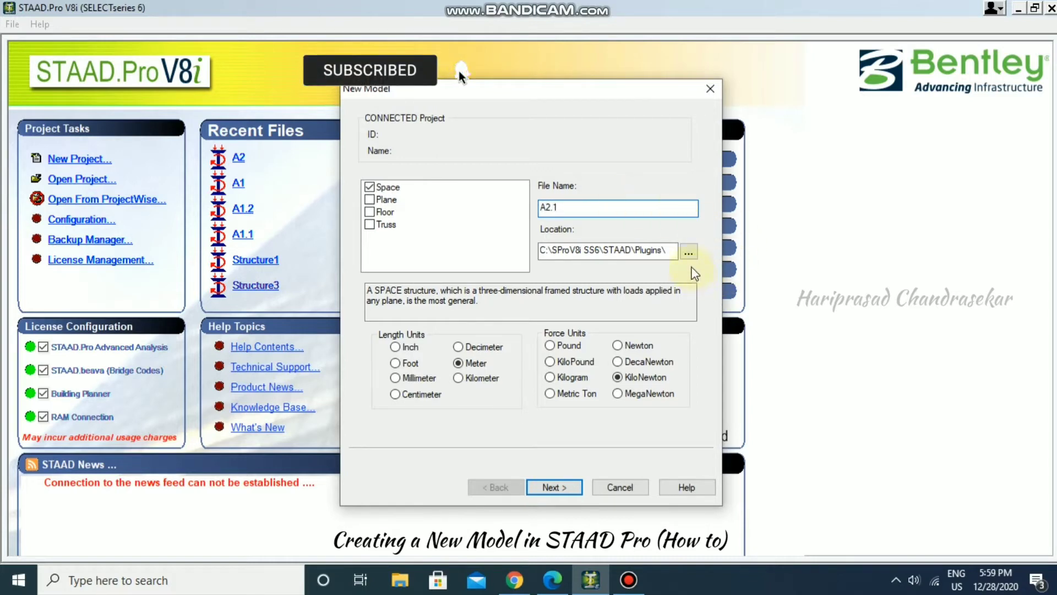
{"action": "left_click", "coordinate": [688, 253]}
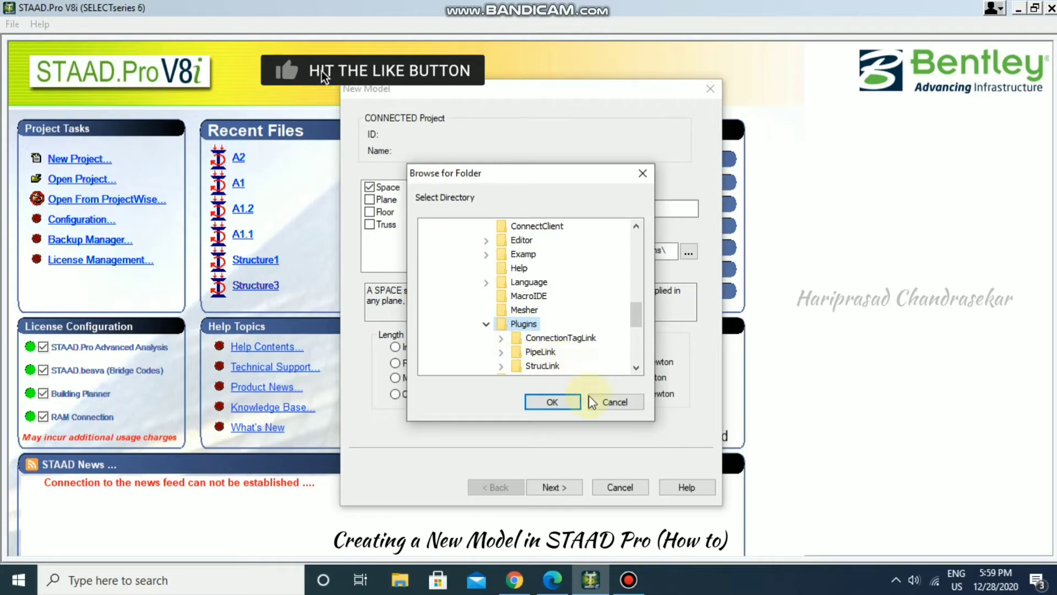
{"action": "left_click", "coordinate": [615, 403]}
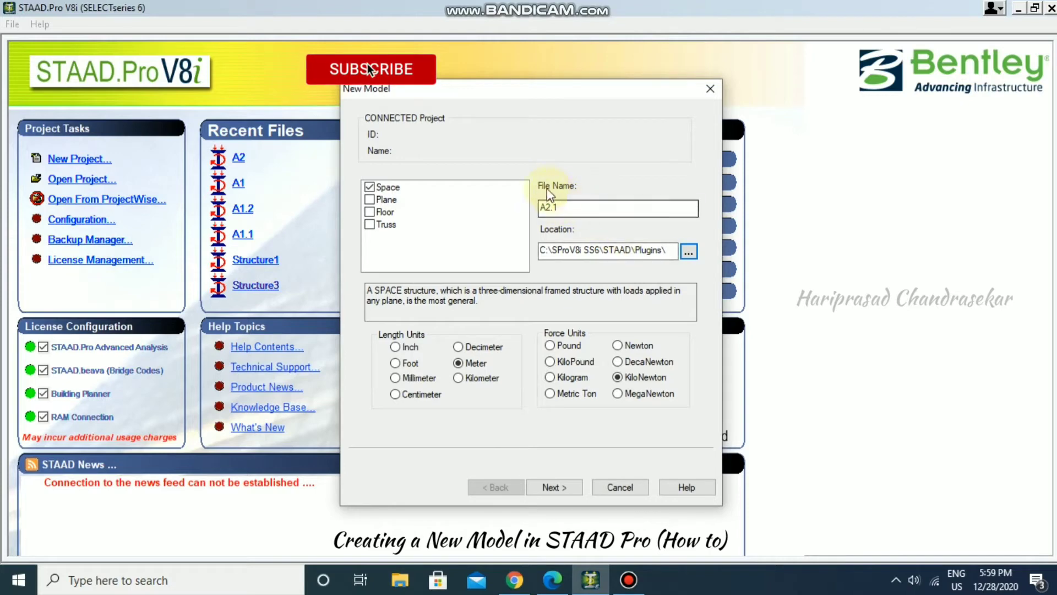
{"action": "left_click", "coordinate": [563, 488]}
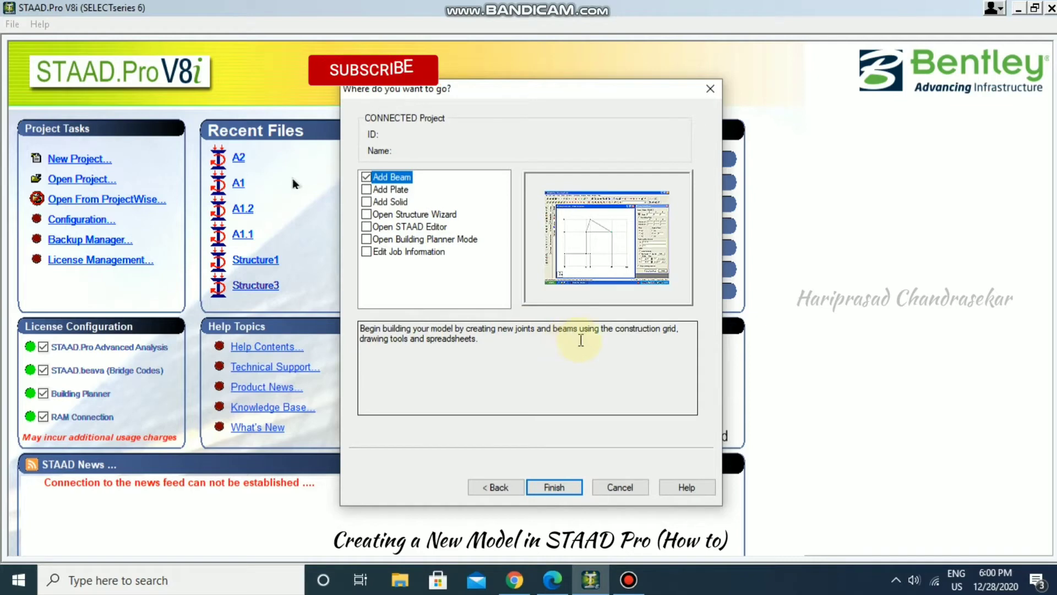
Review the descriptions of the other starting options and finish creating the model with Add Beam
{"action": "left_click", "coordinate": [387, 189]}
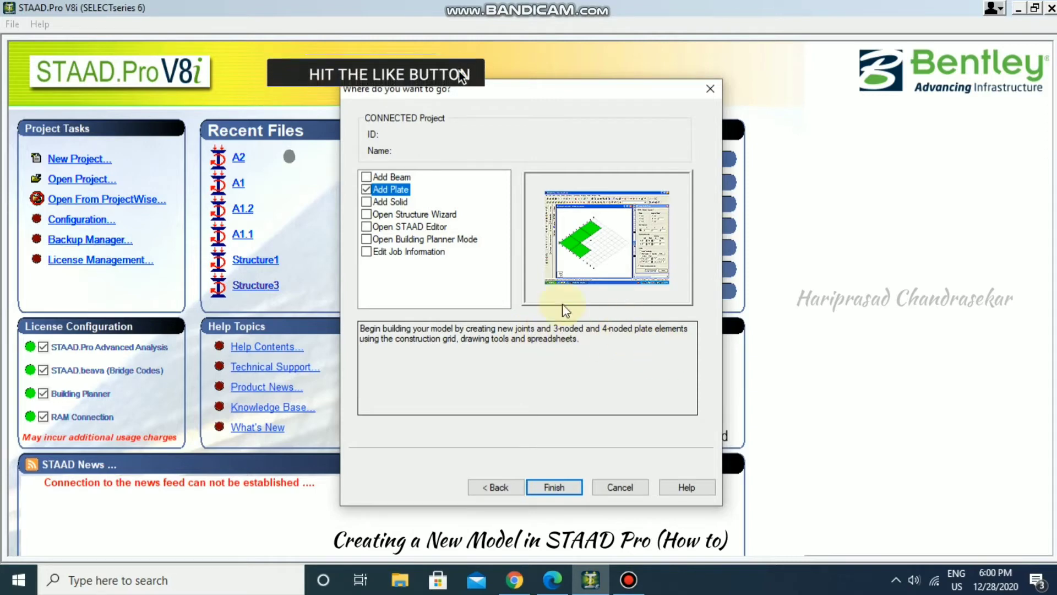
{"action": "left_click", "coordinate": [388, 201]}
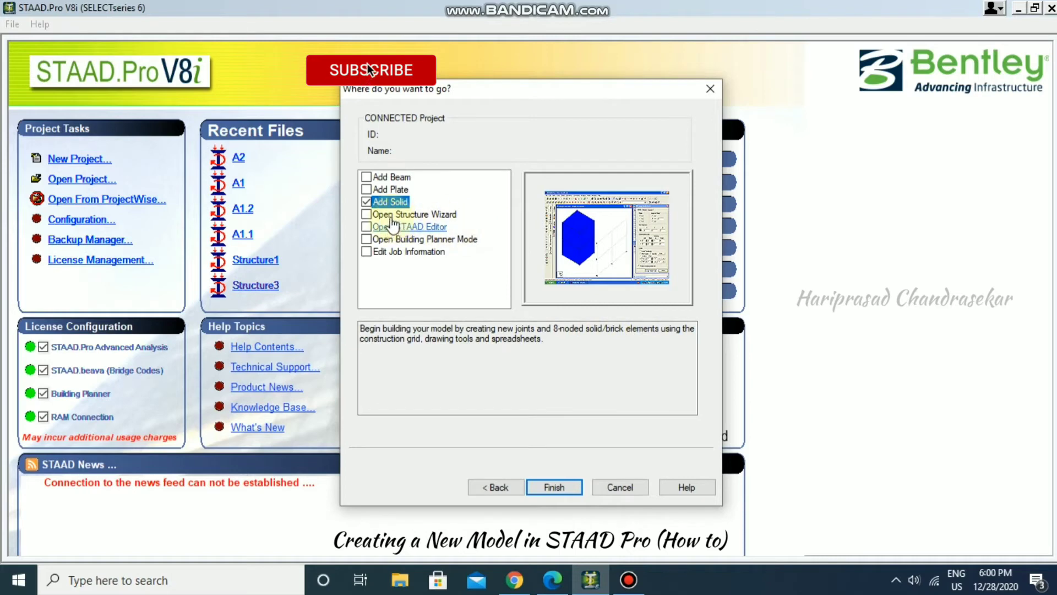
{"action": "left_click", "coordinate": [414, 214]}
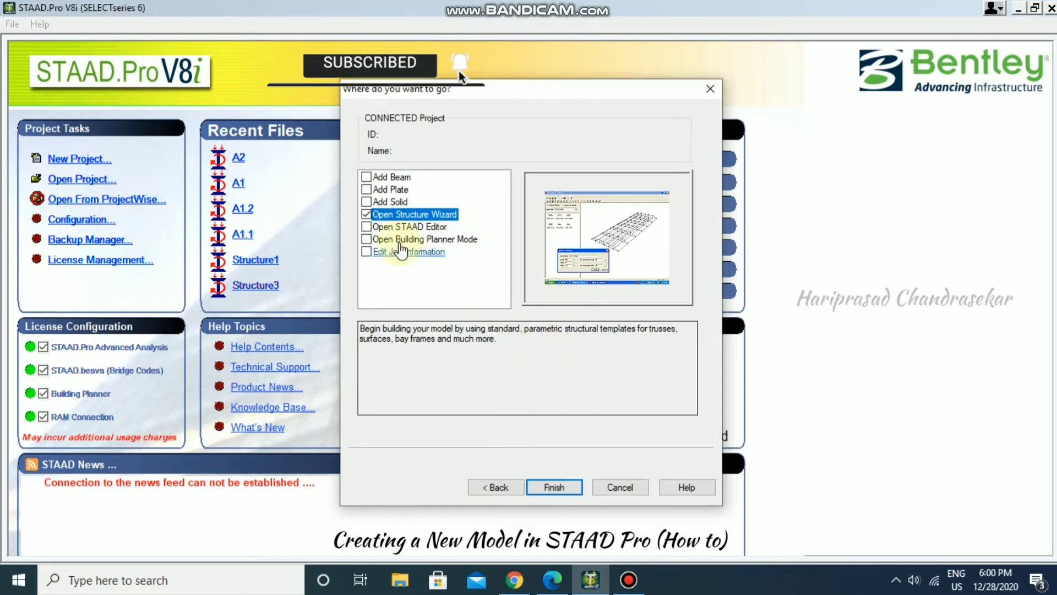
{"action": "left_click", "coordinate": [386, 226]}
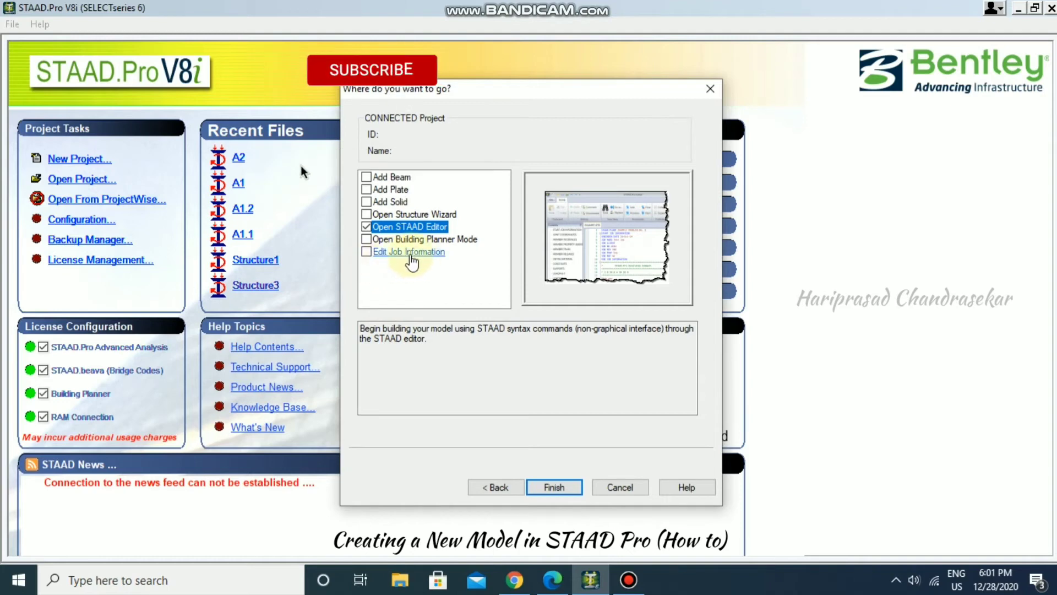
{"action": "left_click", "coordinate": [366, 252]}
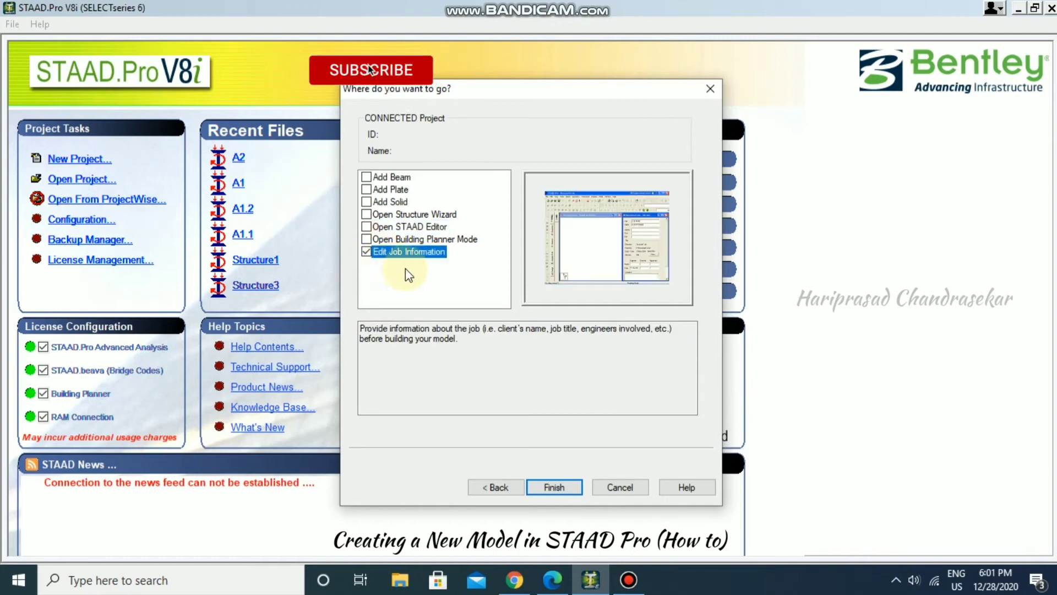
{"action": "left_click", "coordinate": [367, 240]}
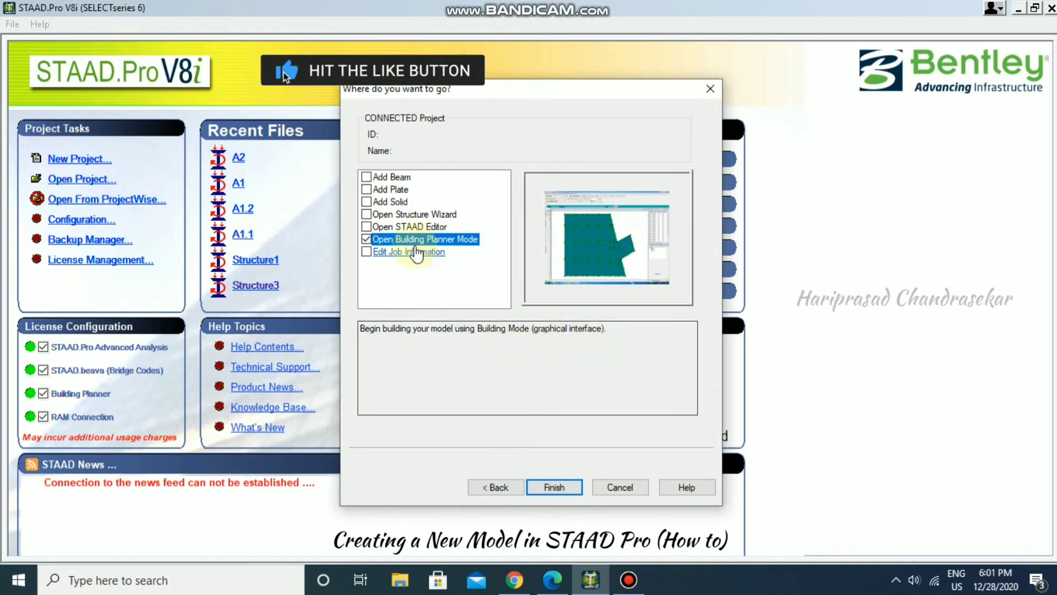
{"action": "left_click", "coordinate": [367, 179]}
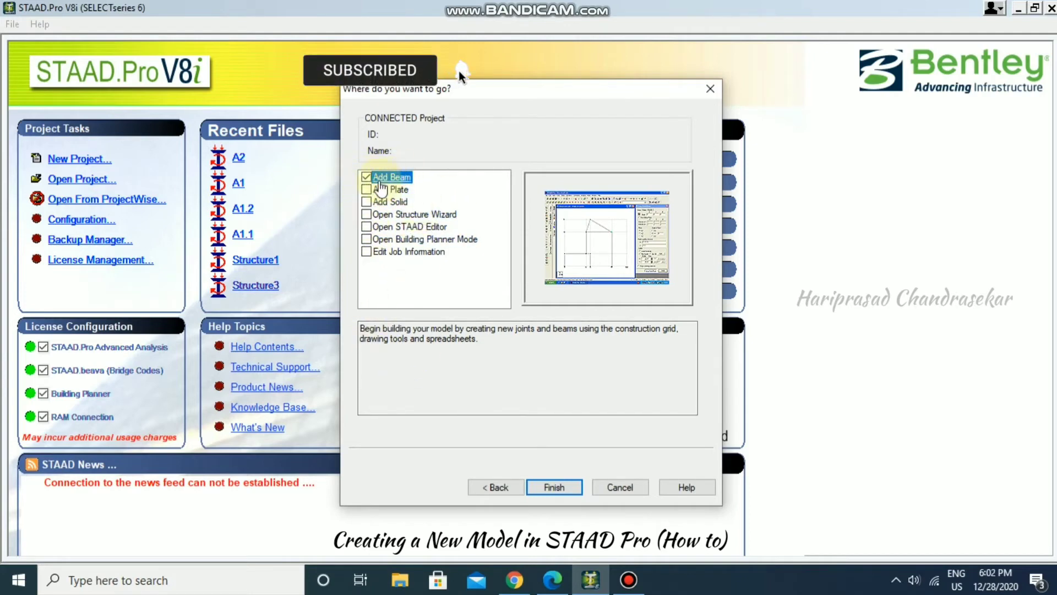
{"action": "left_click", "coordinate": [557, 486]}
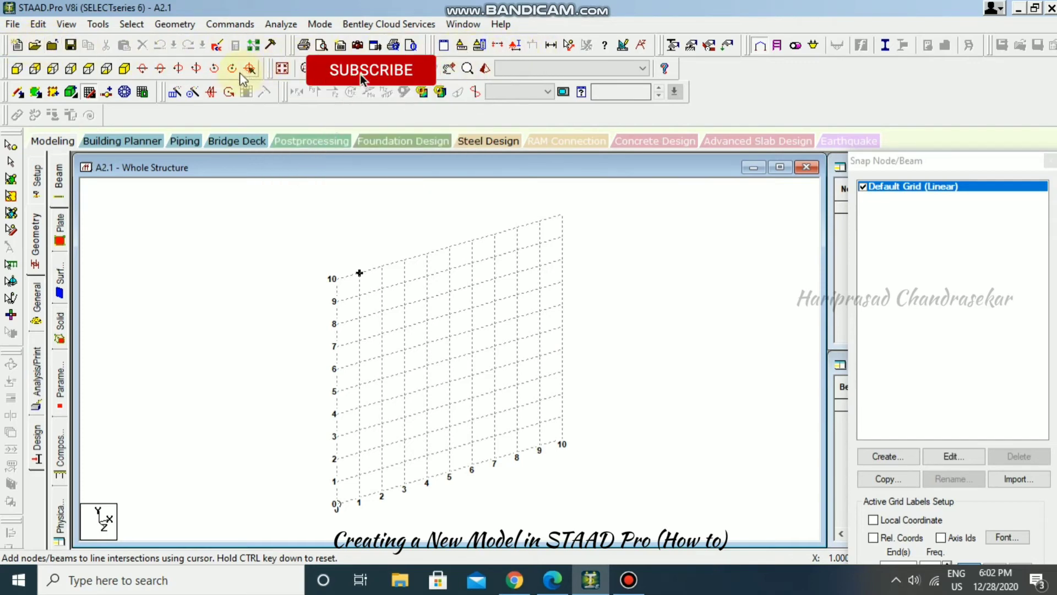
Start the command for adding beams from point to point, leaving the snap node placement
{"action": "left_click", "coordinate": [176, 24]}
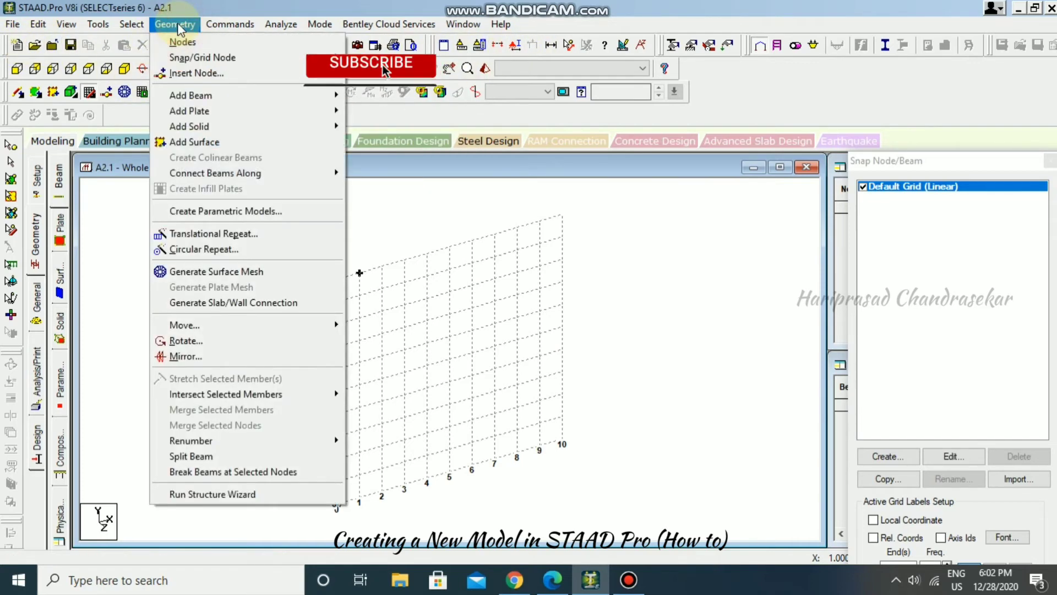
{"action": "left_click", "coordinate": [199, 96]}
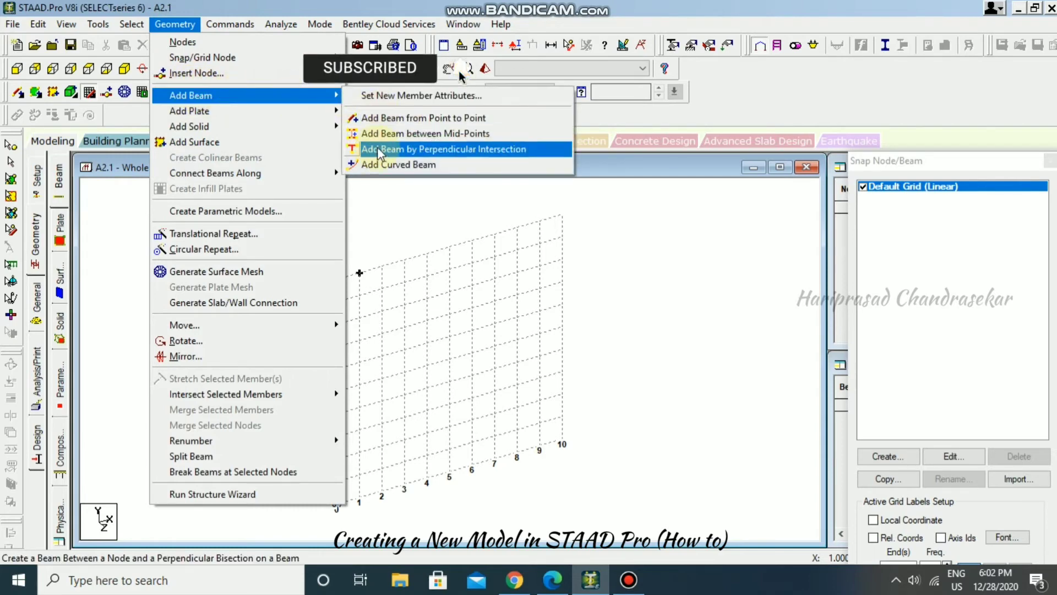
{"action": "left_click", "coordinate": [120, 211]}
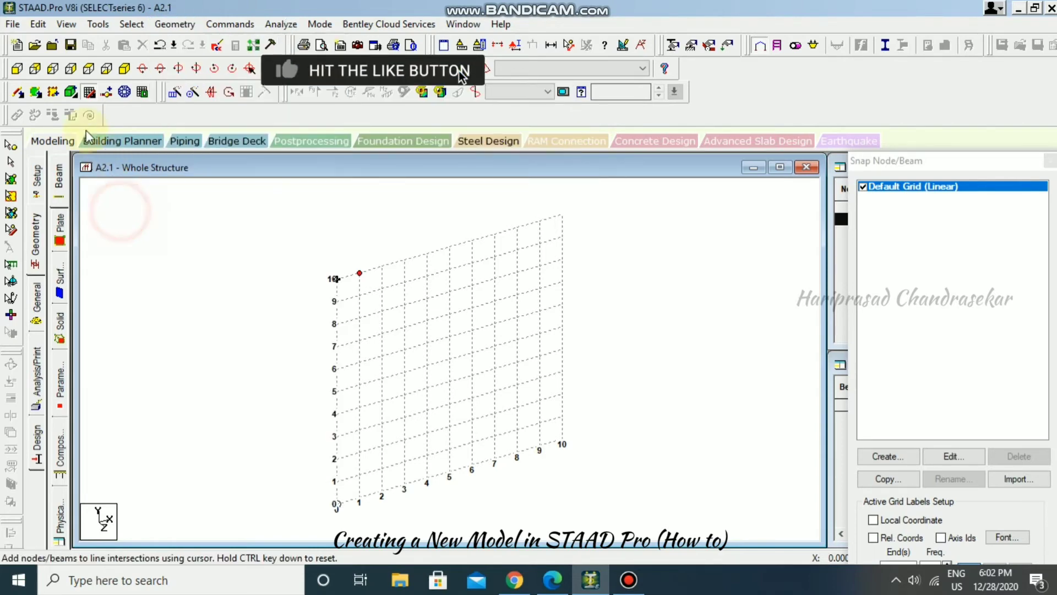
{"action": "left_click", "coordinate": [21, 97]}
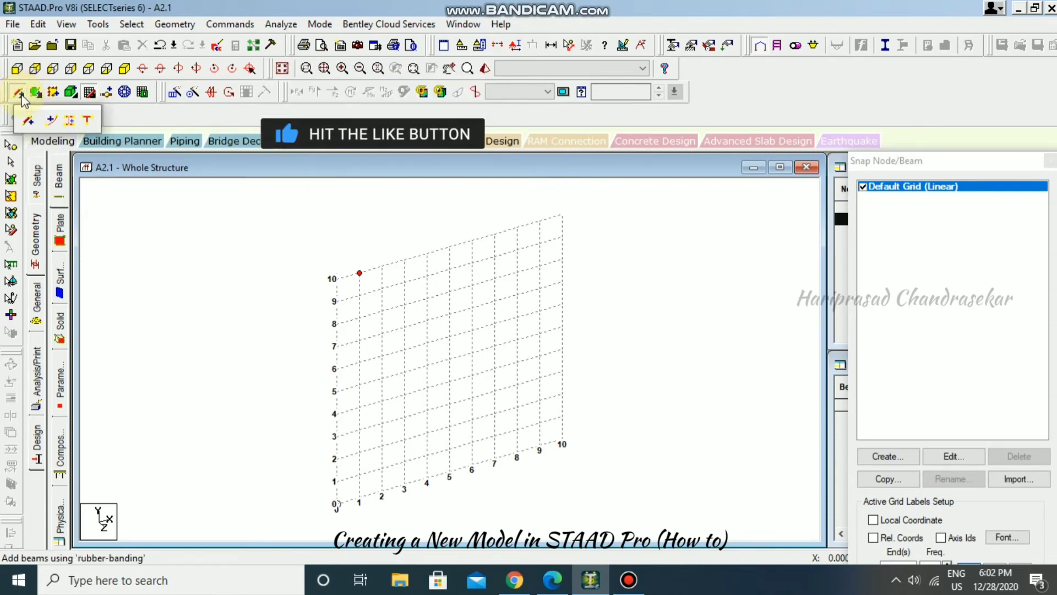
{"action": "left_click", "coordinate": [22, 99]}
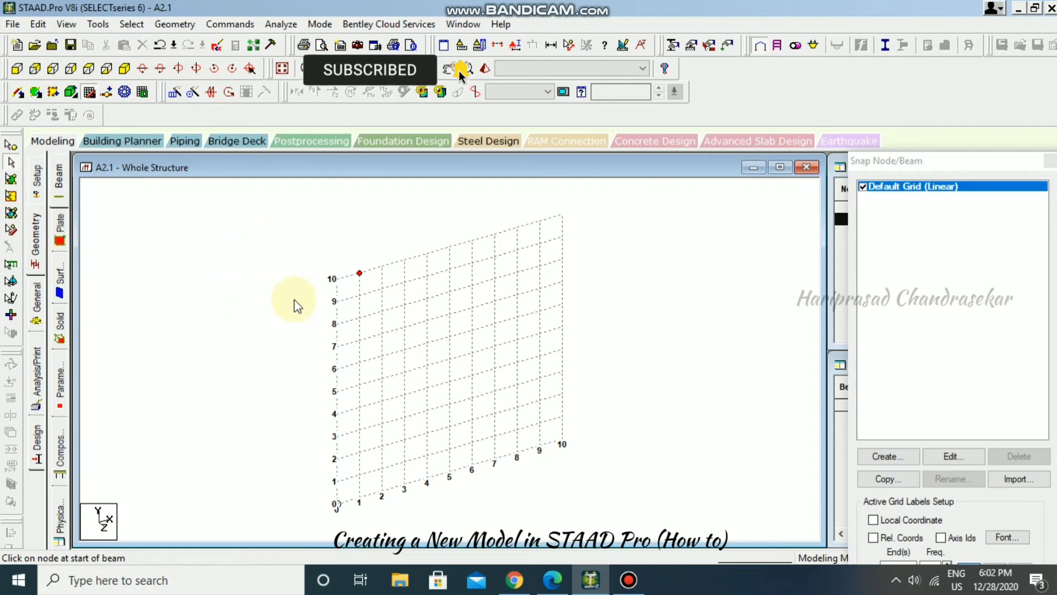
Uncover the Nodes table and move node 1 to the origin by setting its X and Y coordinates to 0
{"action": "left_click_drag", "start_coordinate": [916, 168], "coordinate": [672, 154]}
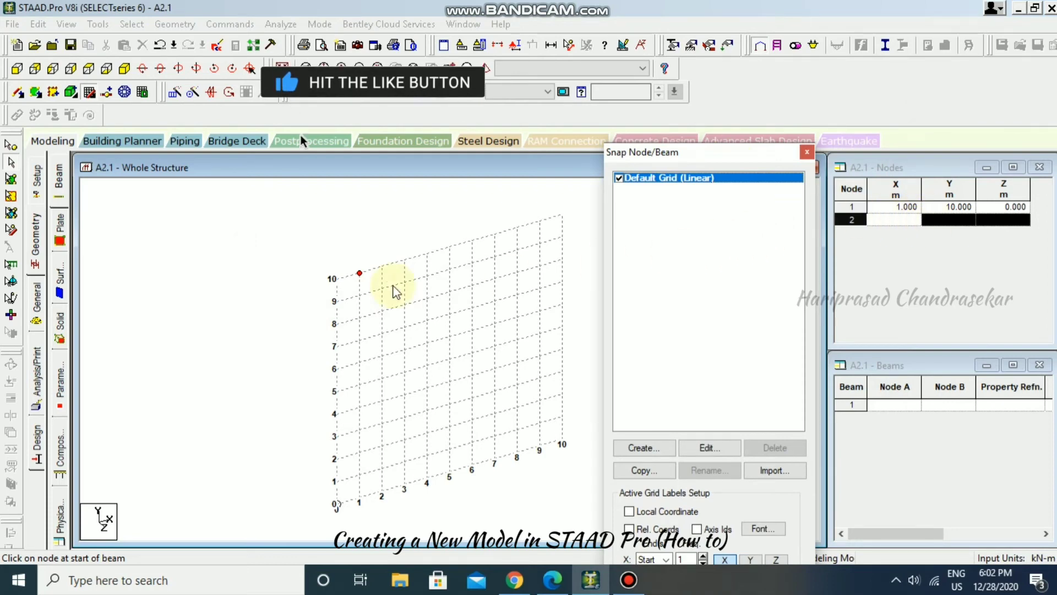
{"action": "left_click", "coordinate": [912, 208]}
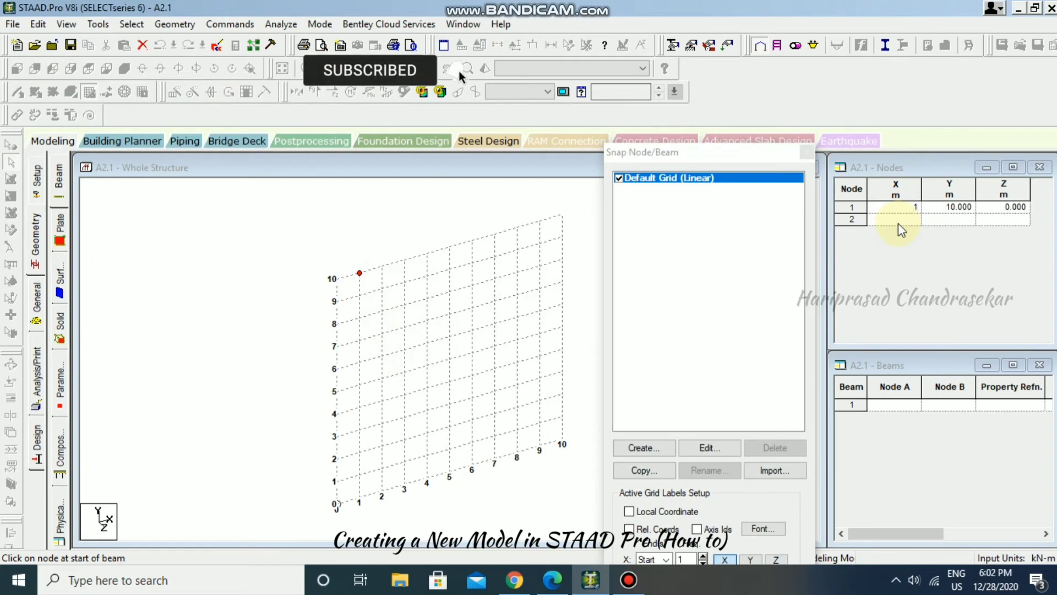
{"action": "key", "text": "Tab"}
{"action": "type", "text": "0"}
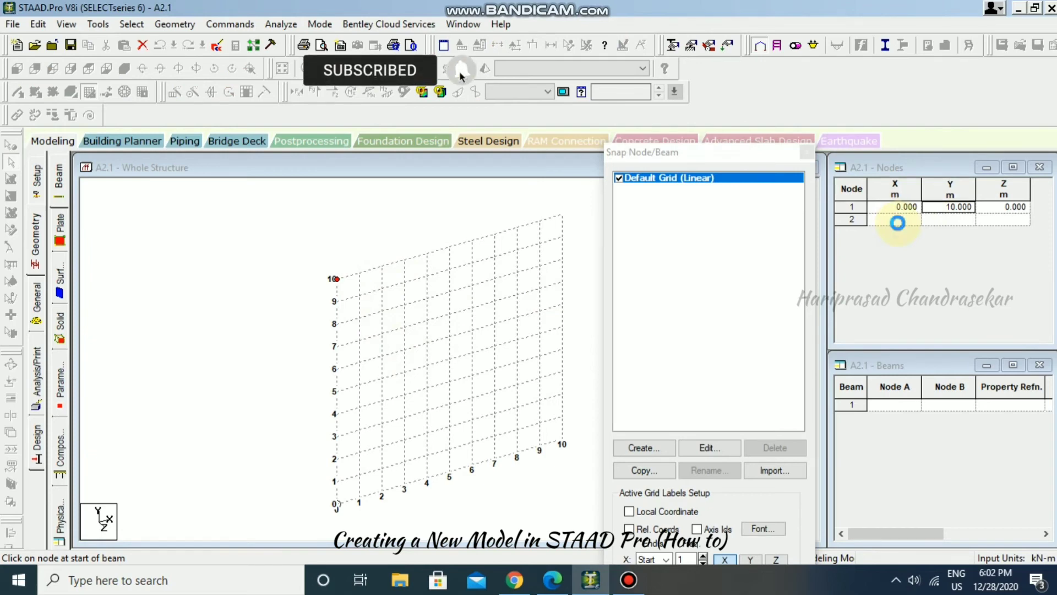
{"action": "key", "text": "Tab"}
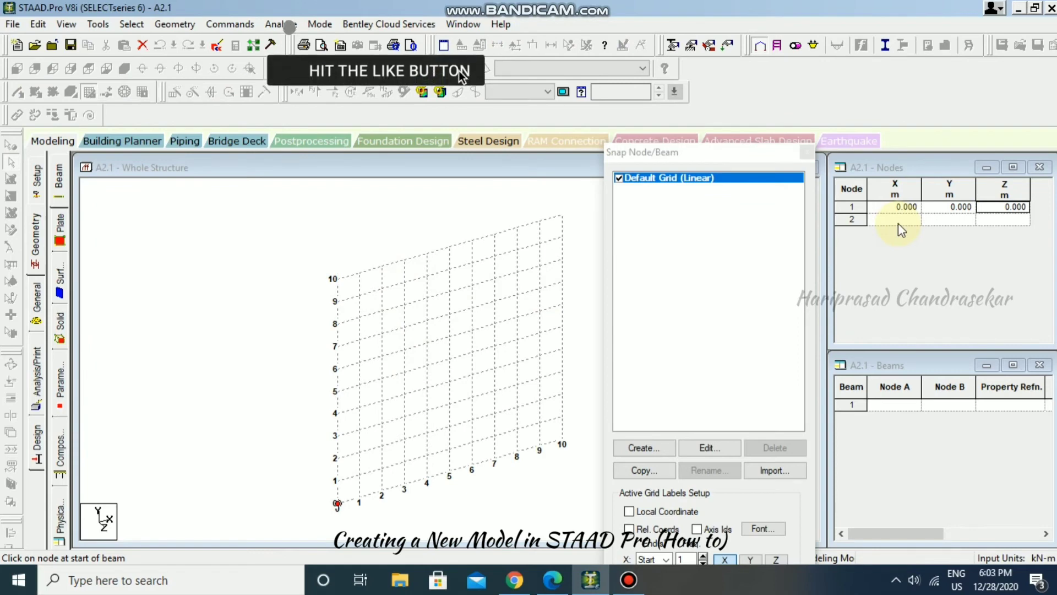
Add node 2 at X 3, Y 0, Z 0 and node 3 at X 0, Y 3, Z 0 in the Nodes table
{"action": "left_click", "coordinate": [897, 221]}
{"action": "type", "text": "3"}
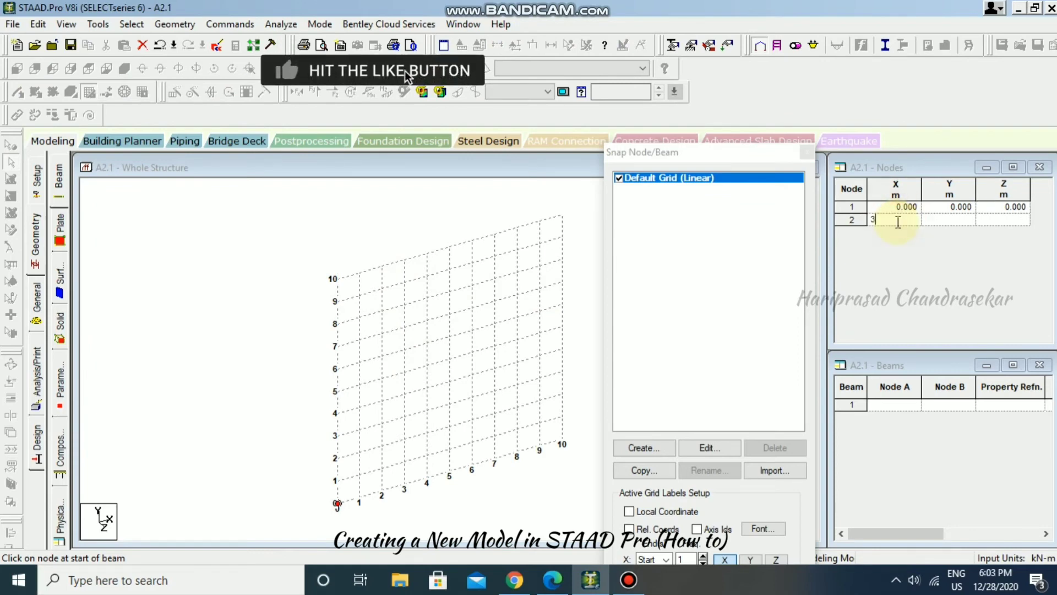
{"action": "key", "text": "Tab"}
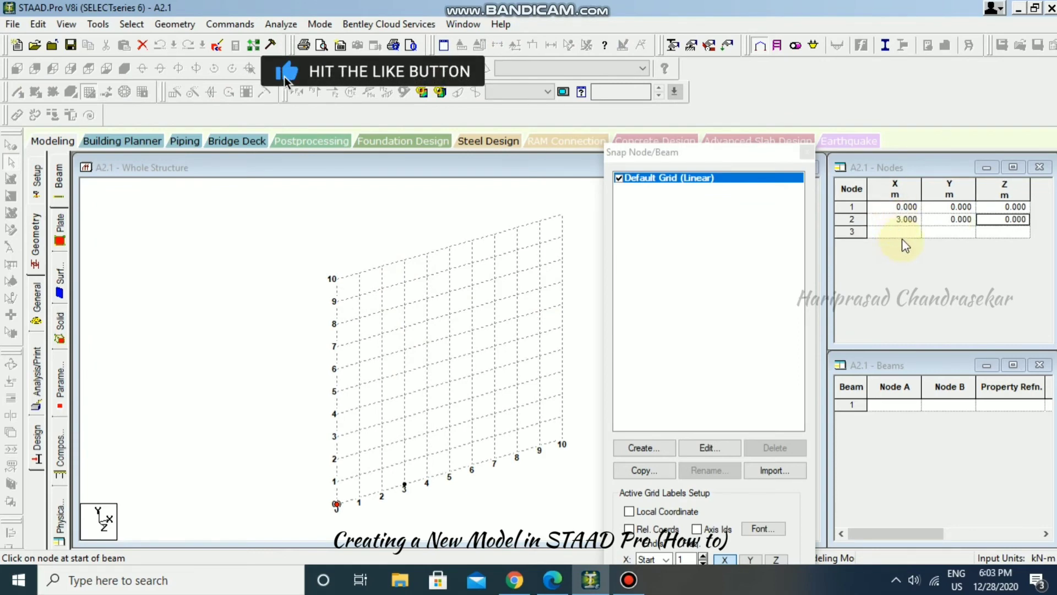
{"action": "left_click", "coordinate": [897, 232]}
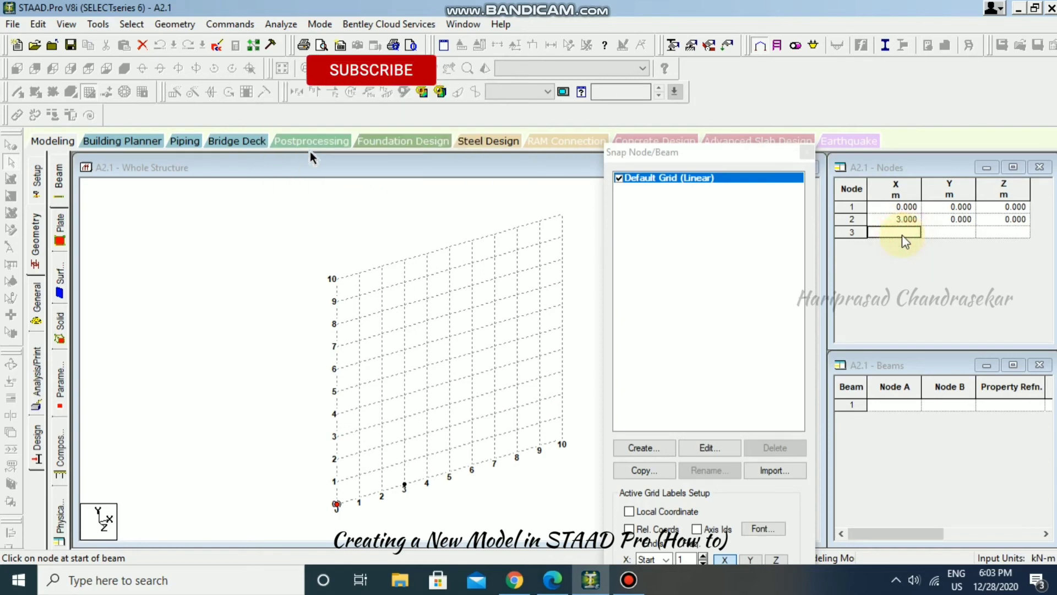
{"action": "type", "text": "0"}
{"action": "key", "text": "Tab"}
{"action": "type", "text": "3"}
{"action": "key", "text": "Tab"}
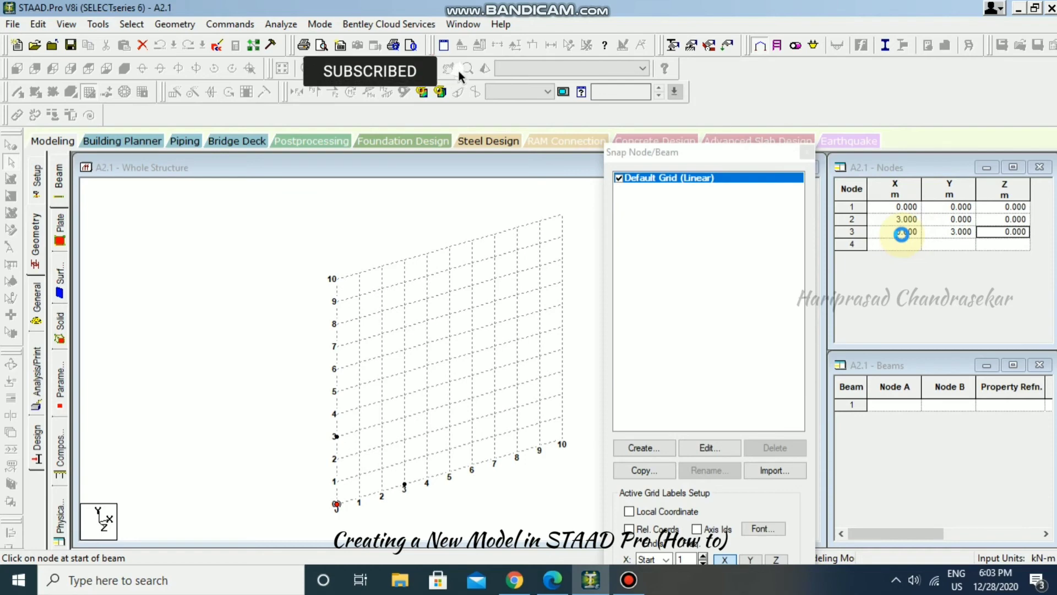
Add node 4 at X 3, Y 3, Z 0 in the Nodes table
{"action": "type", "text": "3"}
{"action": "key", "text": "Tab"}
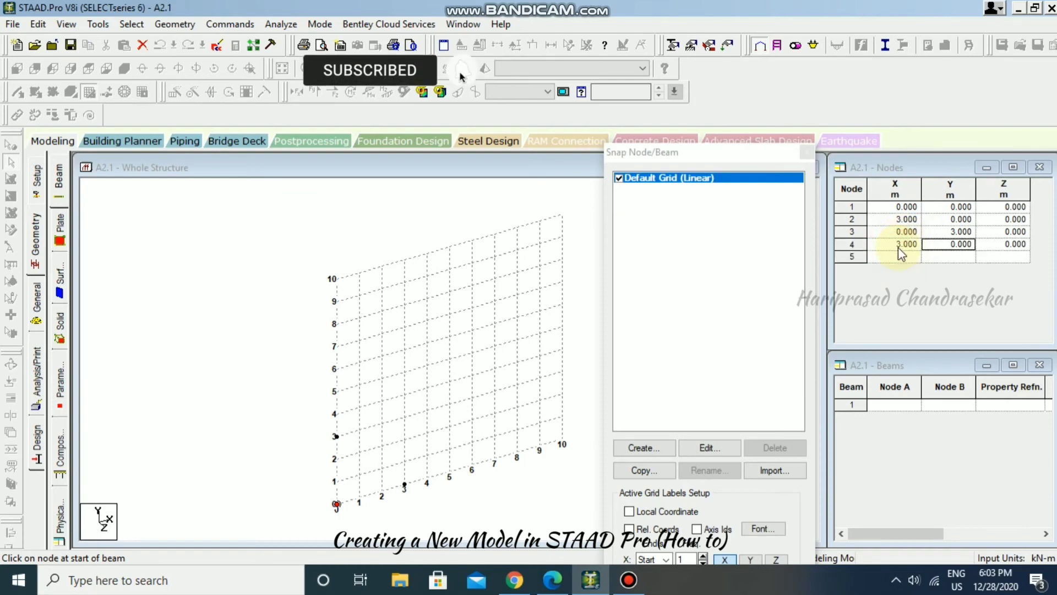
{"action": "type", "text": "3"}
{"action": "key", "text": "Tab"}
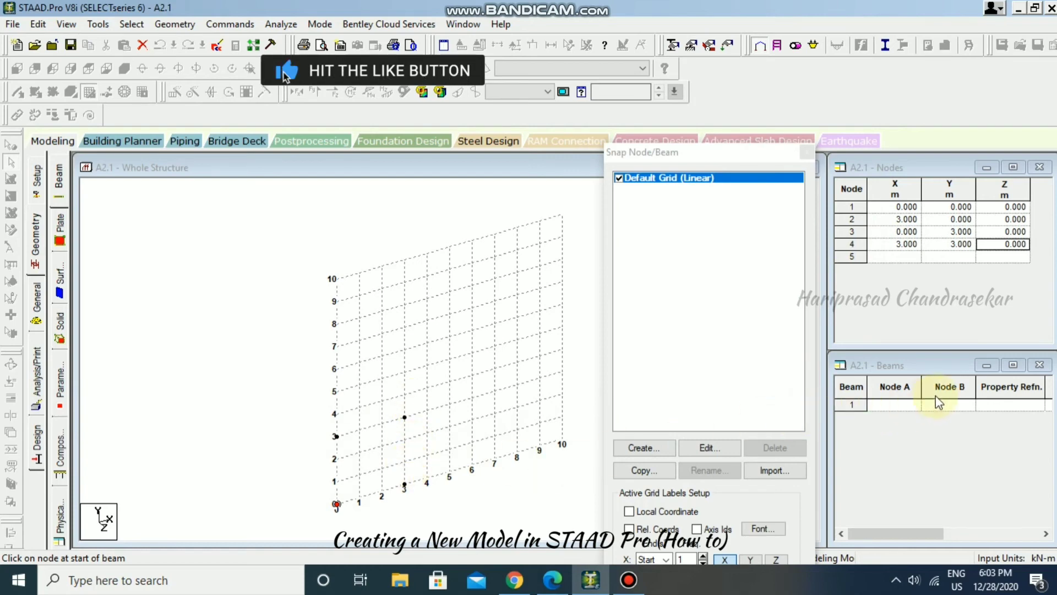
Add beam 1 from node 1 to node 2 and beam 2 from node 2 to node 3 in the Beams table
{"action": "left_click", "coordinate": [907, 405]}
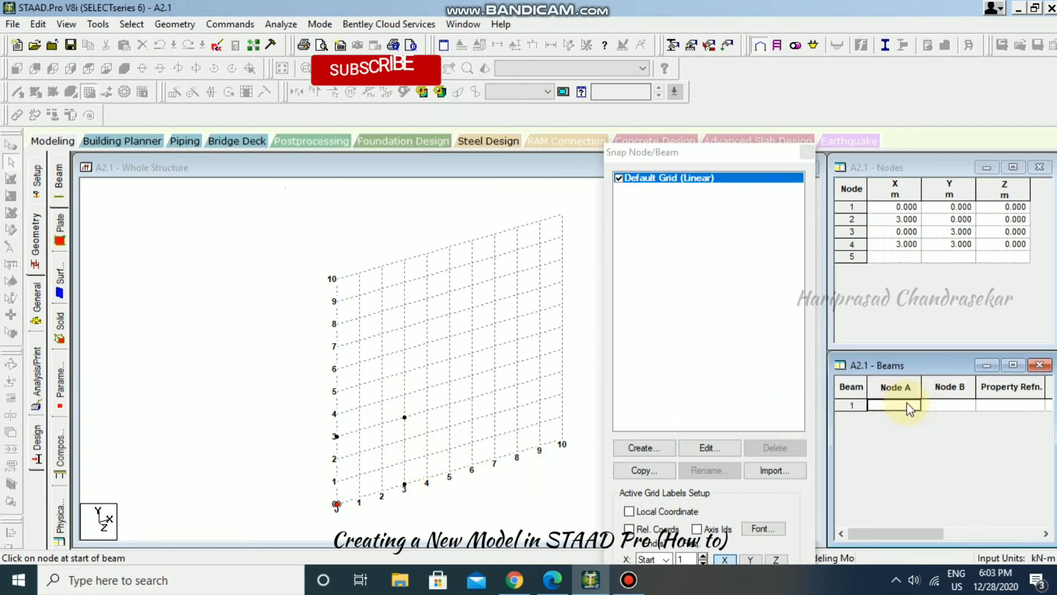
{"action": "type", "text": "1"}
{"action": "key", "text": "Tab"}
{"action": "type", "text": "2"}
{"action": "key", "text": "Tab"}
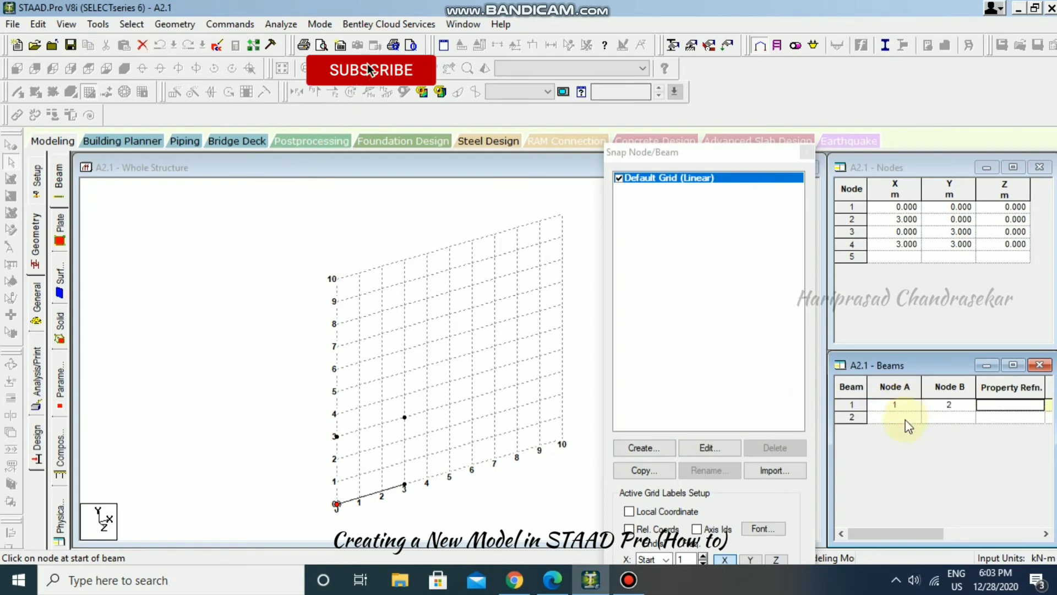
{"action": "type", "text": "2"}
{"action": "key", "text": "Tab"}
{"action": "type", "text": "3"}
{"action": "key", "text": "Tab"}
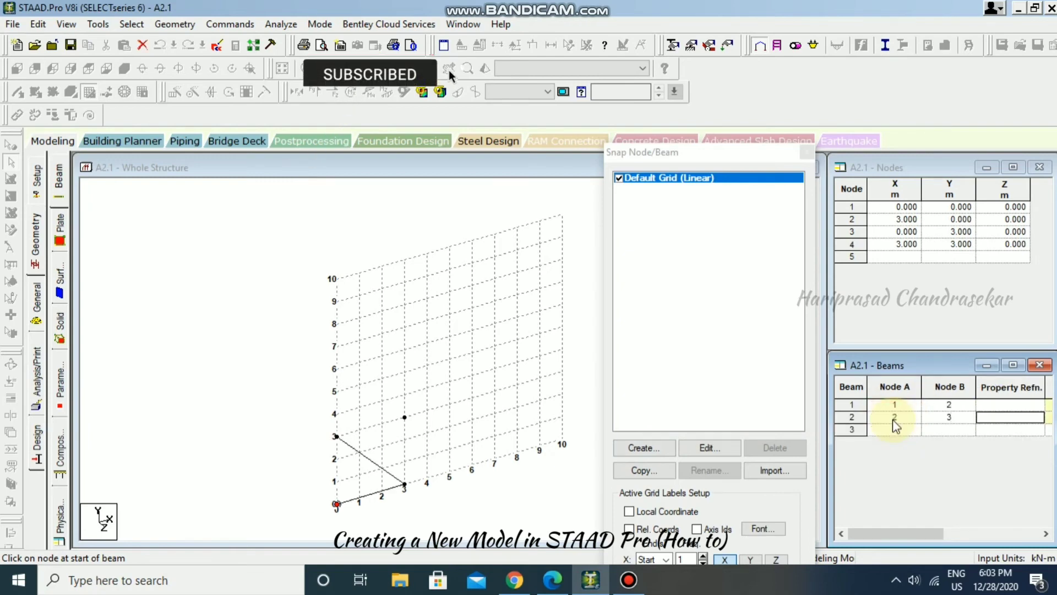
Add beam 3 from node 3 to node 4 in the Beams table
{"action": "left_click", "coordinate": [886, 429]}
{"action": "type", "text": "3"}
{"action": "key", "text": "Tab"}
{"action": "type", "text": "4"}
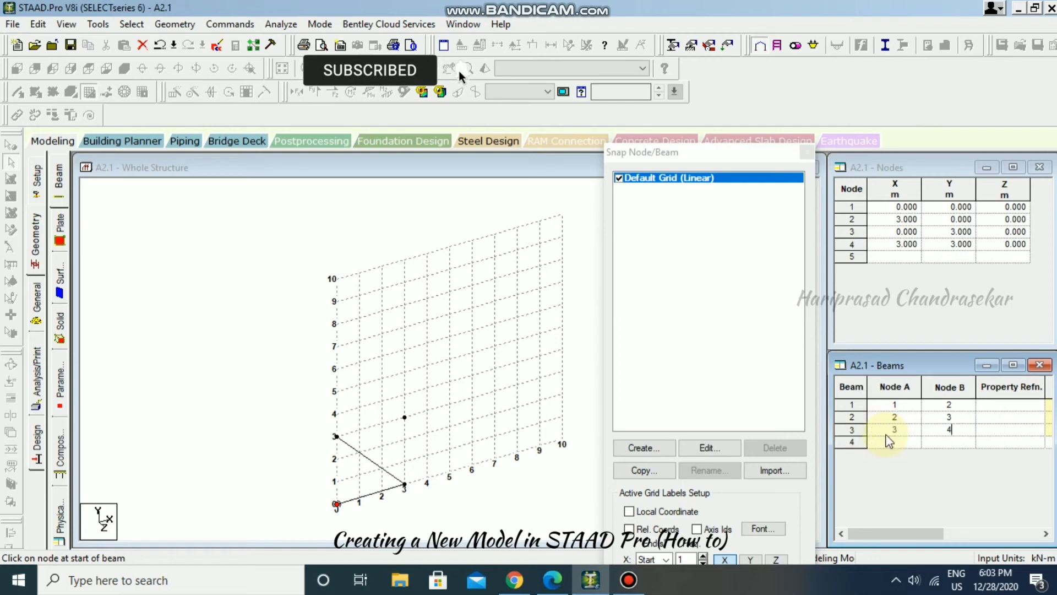
{"action": "key", "text": "Tab"}
{"action": "left_click", "coordinate": [899, 444]}
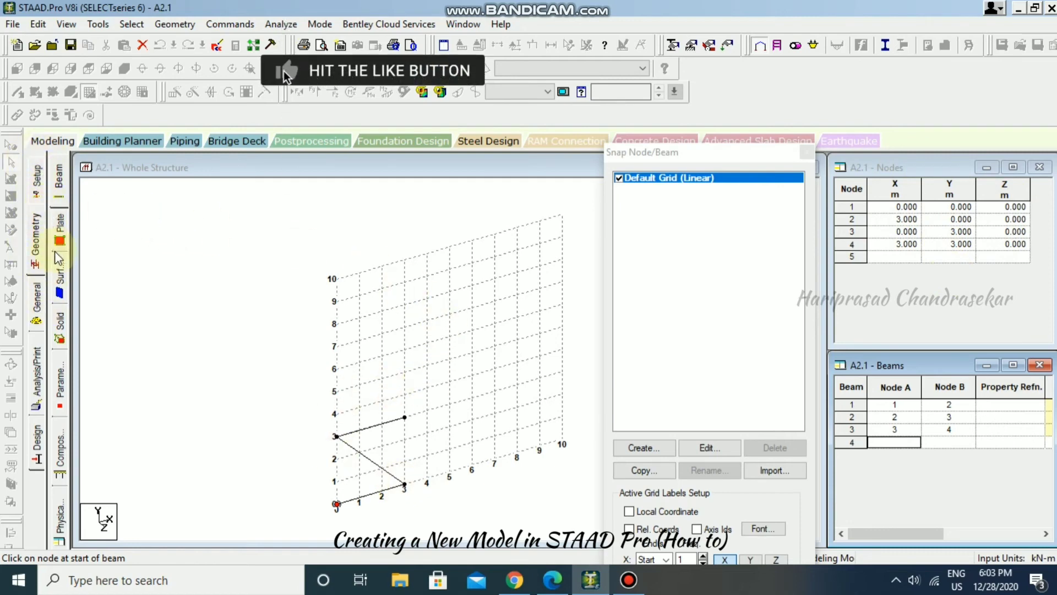
Look through the job setup information and the beam, plate and surface geometry pages
{"action": "left_click", "coordinate": [42, 179]}
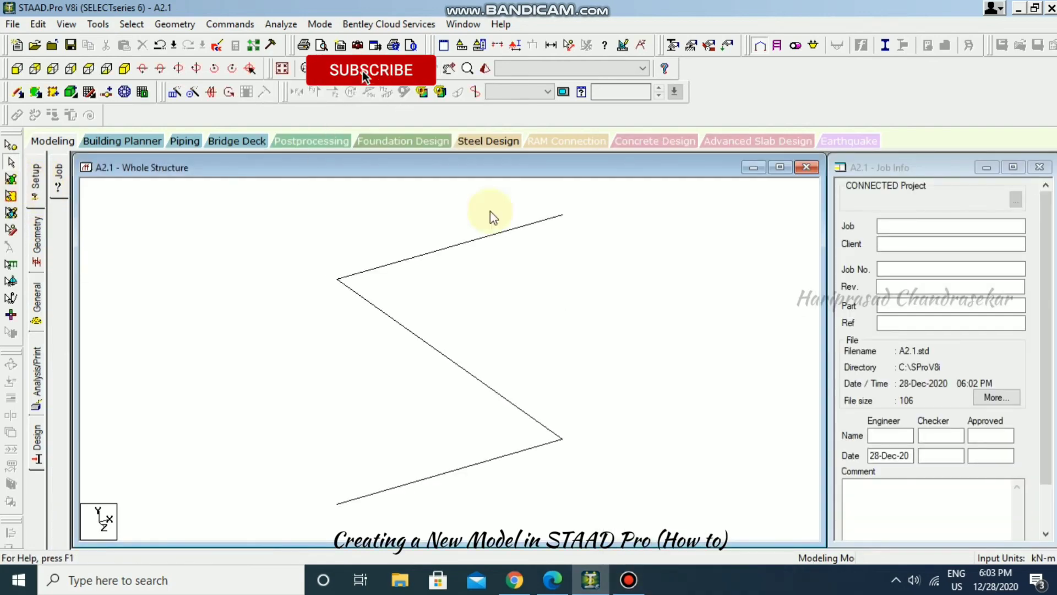
{"action": "left_click", "coordinate": [900, 222]}
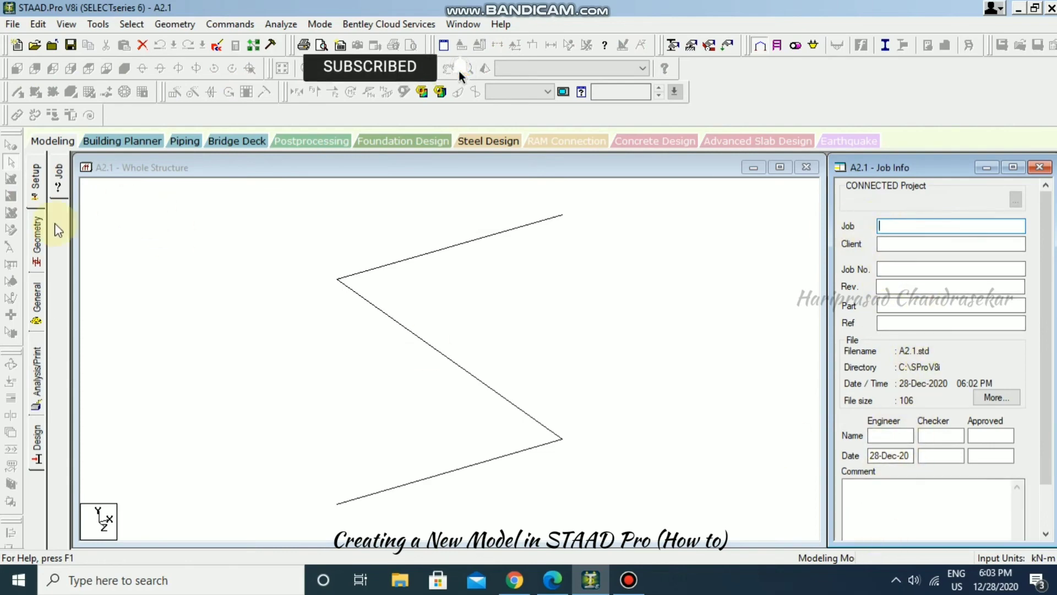
{"action": "left_click", "coordinate": [40, 240]}
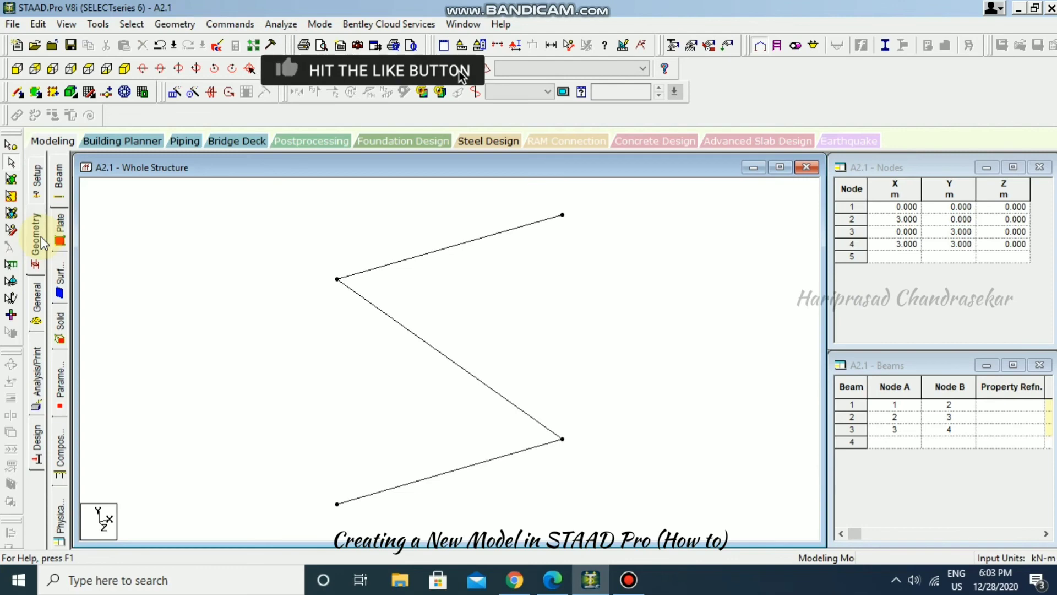
{"action": "left_click", "coordinate": [60, 231]}
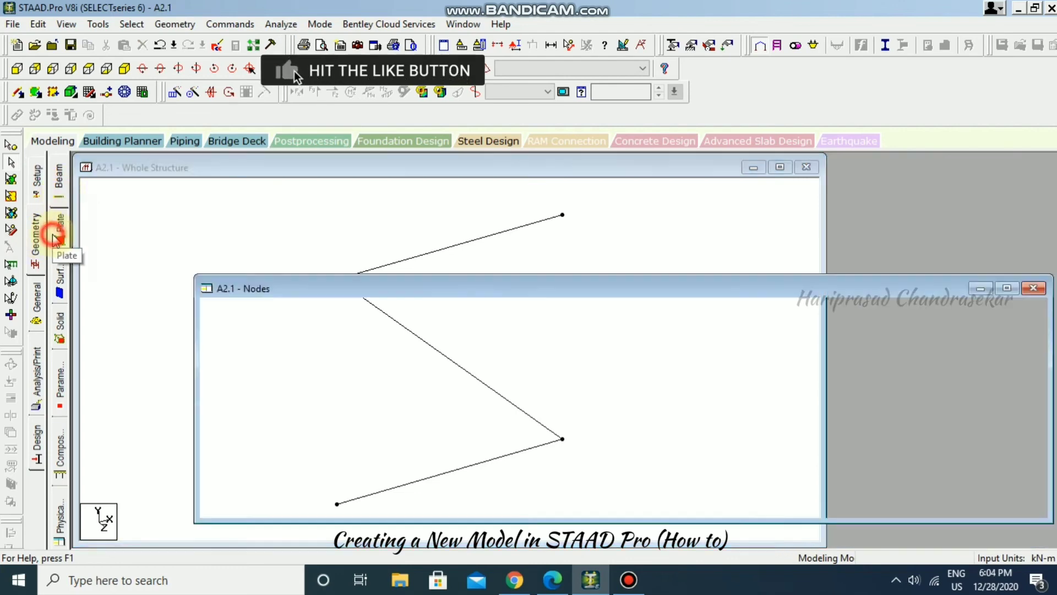
{"action": "left_click", "coordinate": [61, 284]}
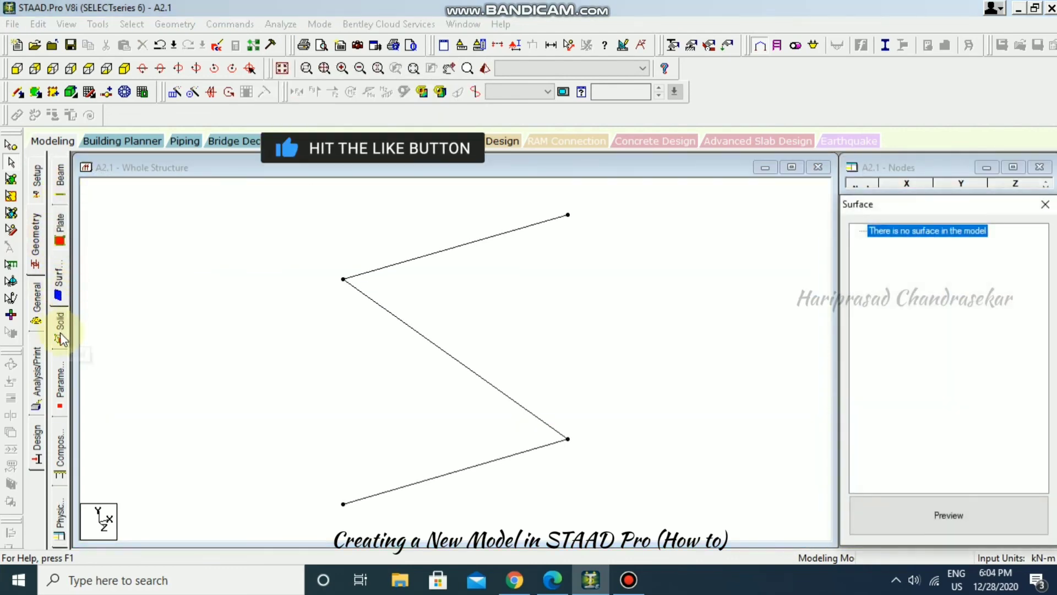
Review the general modeling pages for section properties, specifications, supports, loads and definitions, and materials
{"action": "left_click", "coordinate": [37, 300]}
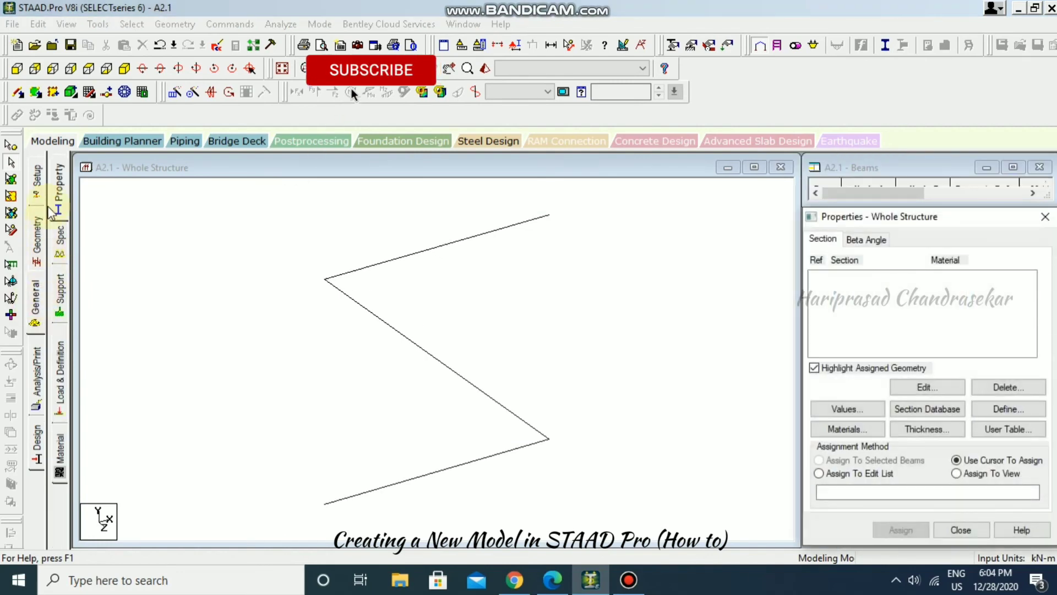
{"action": "left_click", "coordinate": [60, 238]}
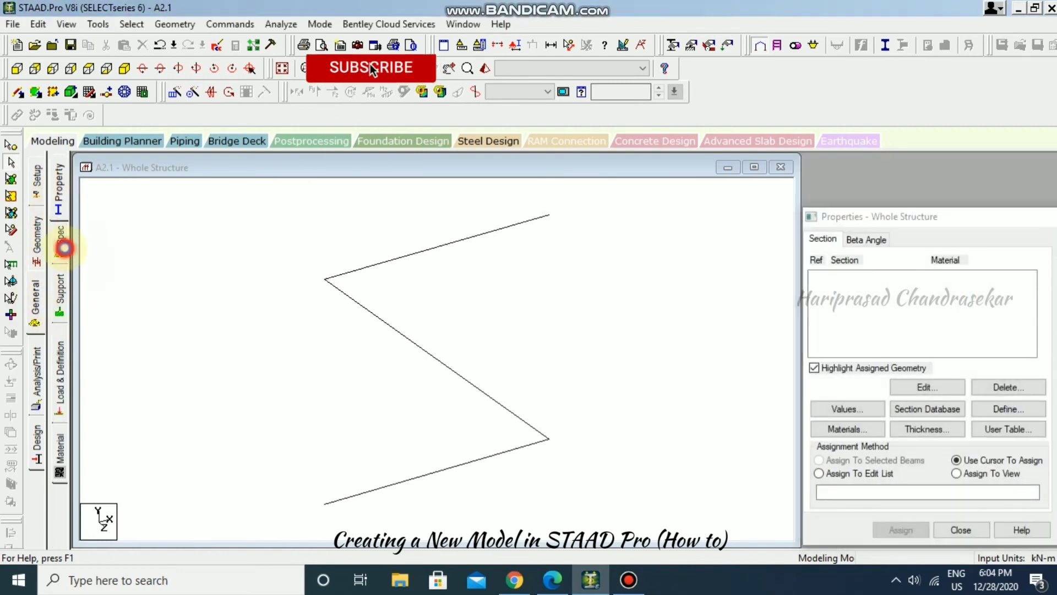
{"action": "left_click", "coordinate": [59, 301]}
{"action": "left_click", "coordinate": [60, 361]}
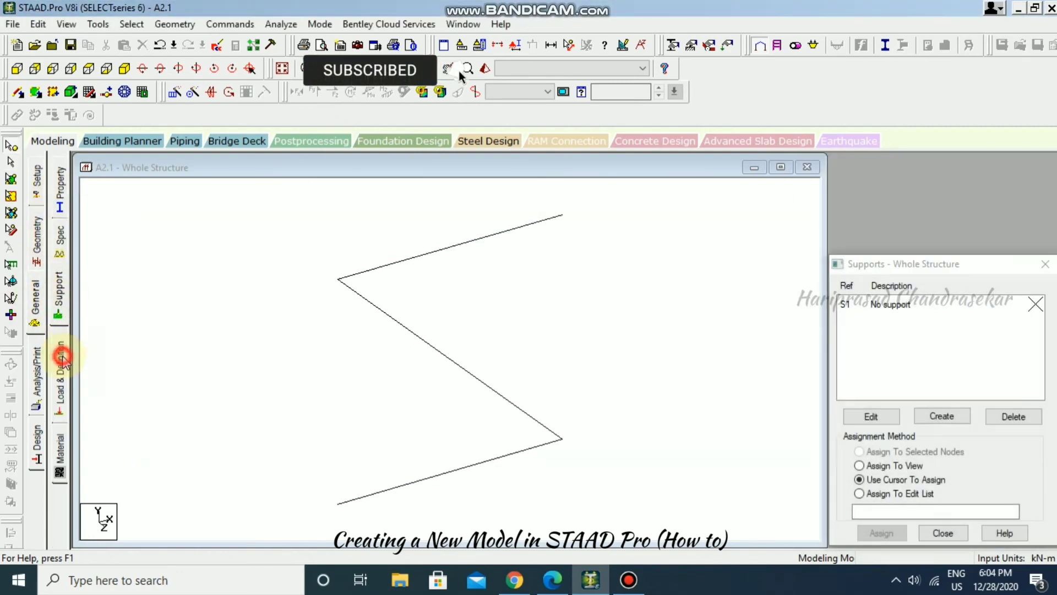
{"action": "left_click", "coordinate": [61, 457]}
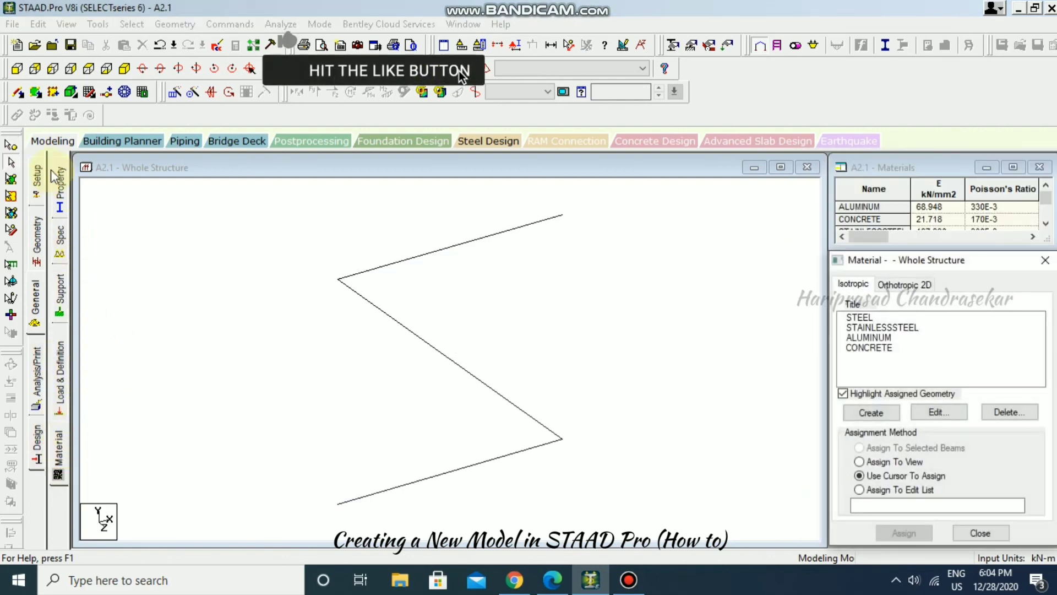
Examine the steel design page and return to the beam geometry page with its Nodes and Beams tables
{"action": "left_click", "coordinate": [39, 435]}
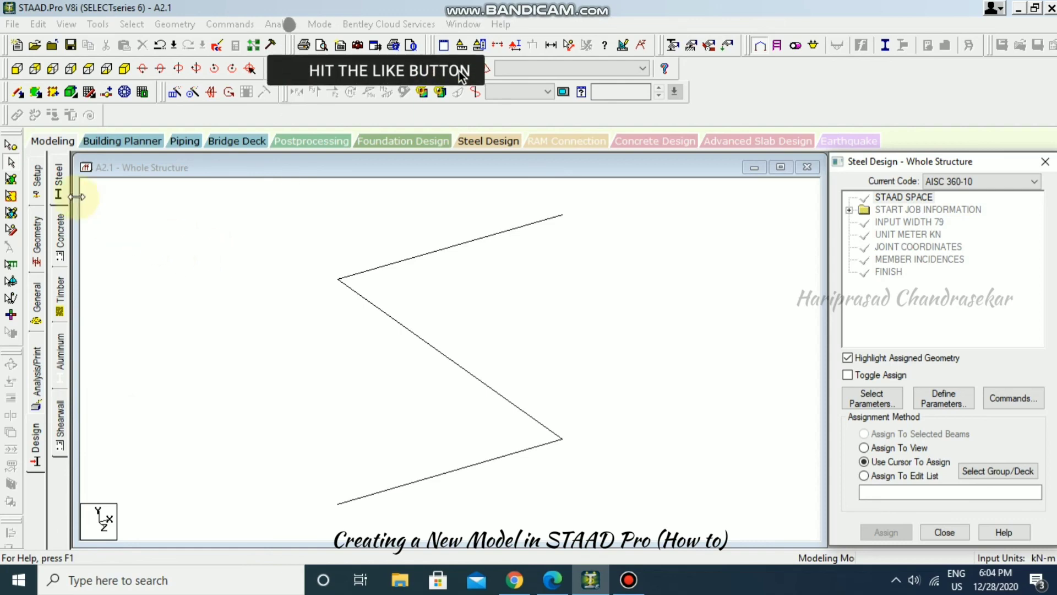
{"action": "left_click", "coordinate": [36, 185]}
{"action": "left_click", "coordinate": [38, 243]}
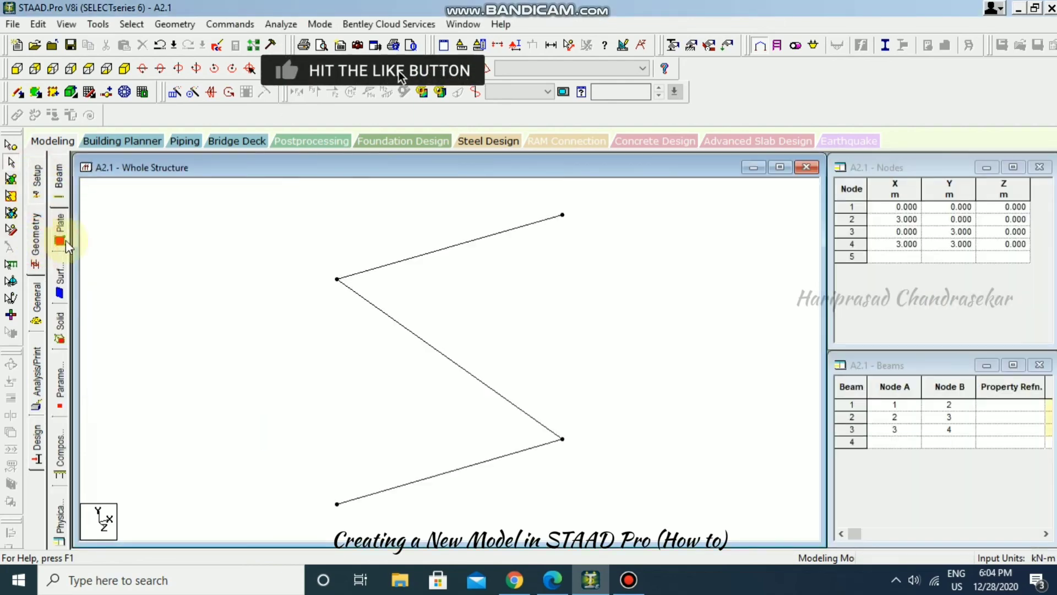